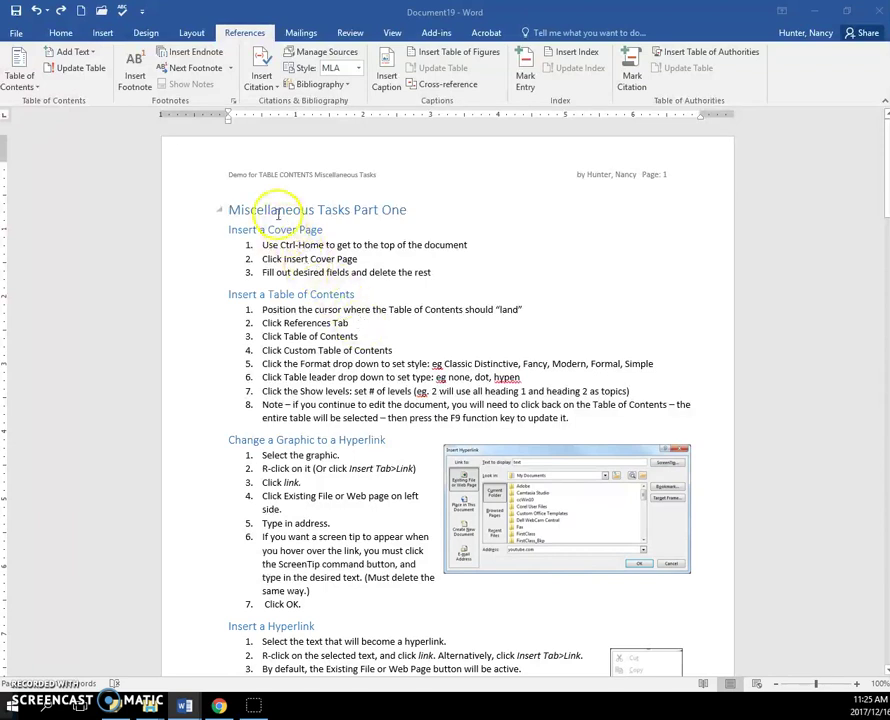
Insert a Next Page section break before the Miscellaneous Tasks Part One heading.
click(190, 35)
click(171, 52)
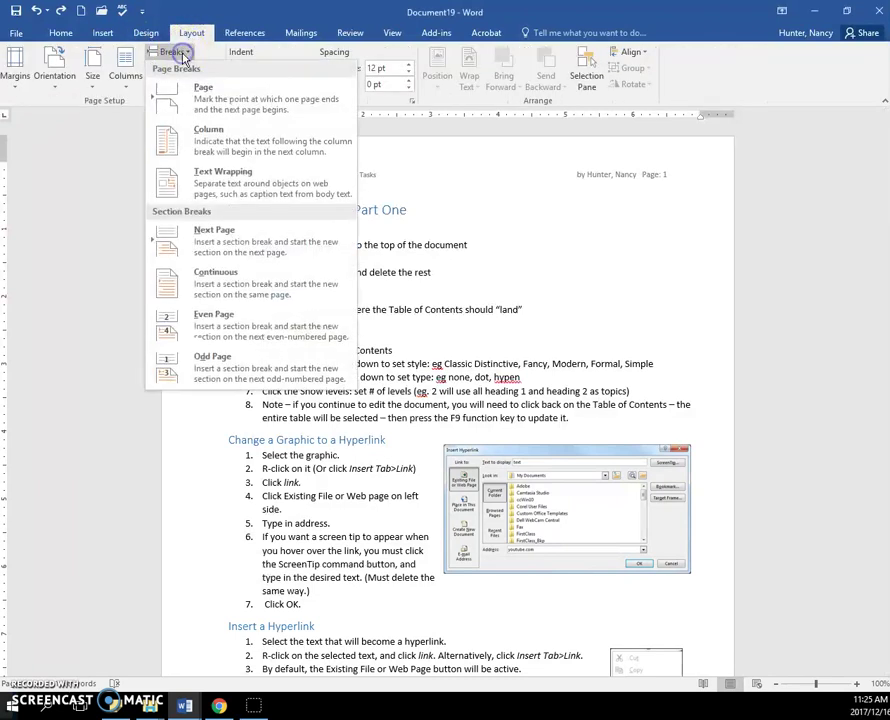
click(236, 242)
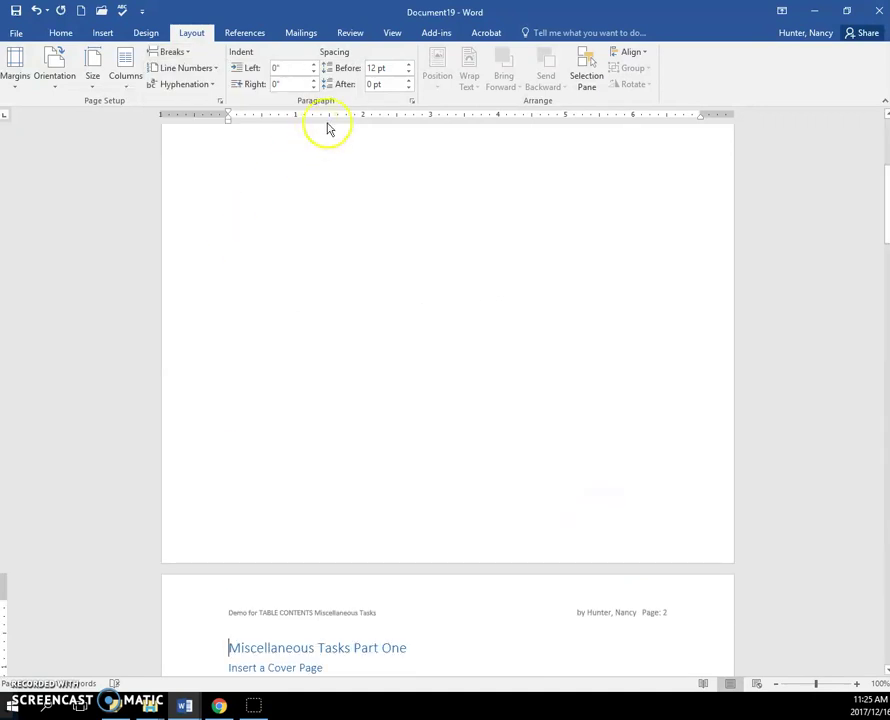
Show the formatting marks and add an empty paragraph above the section break on the first page.
click(60, 33)
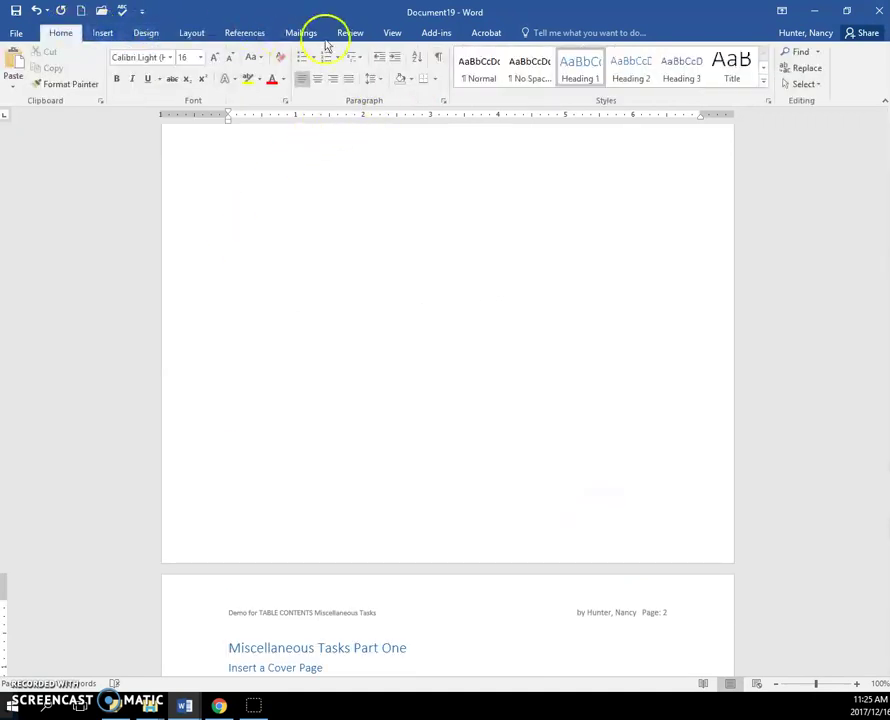
click(437, 58)
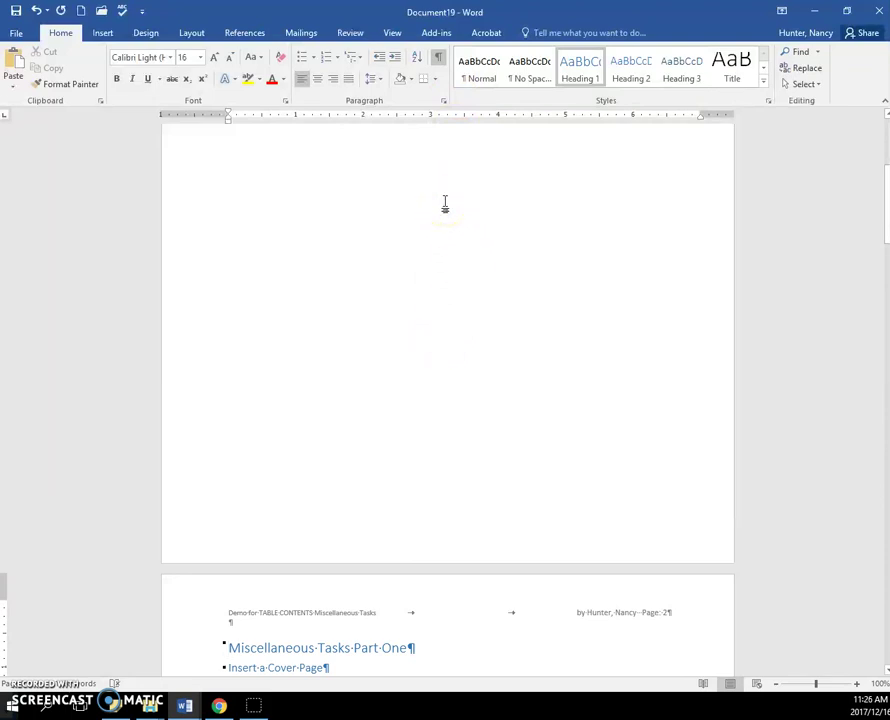
scroll(445, 203, up, 5)
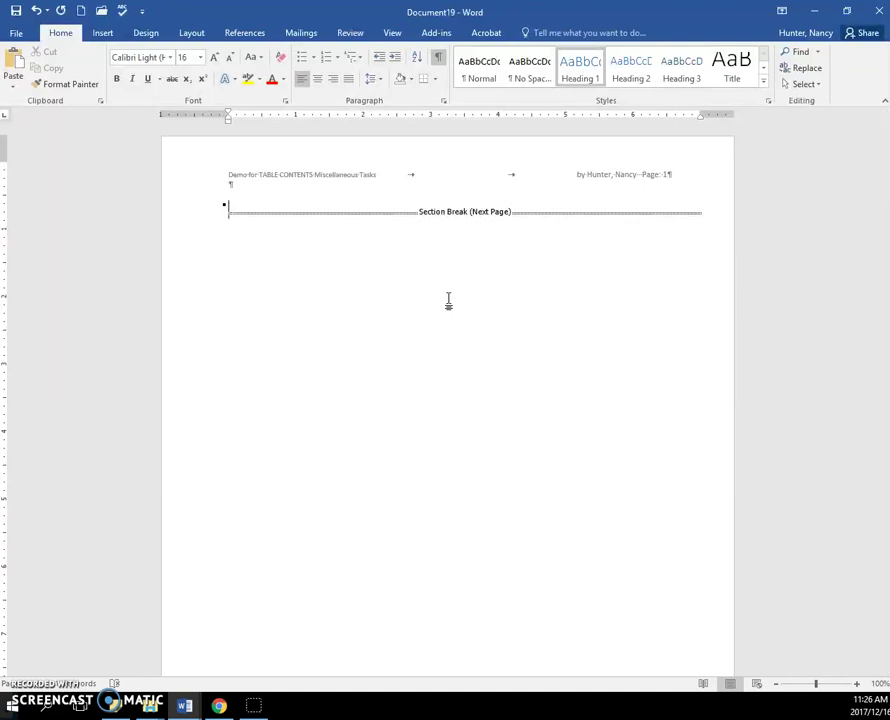
key(Return)
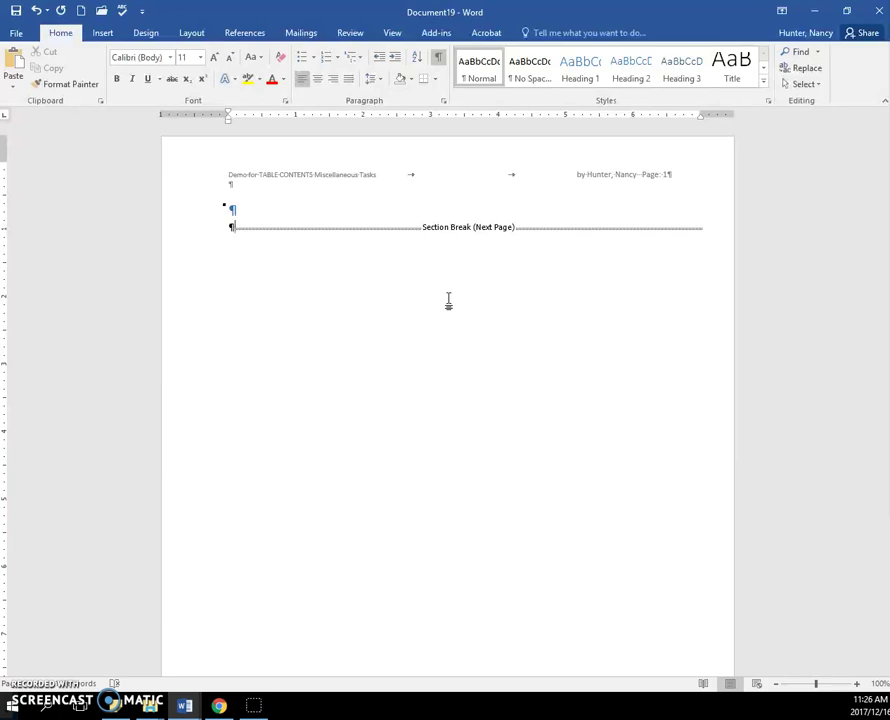
key(ctrl+alt+1)
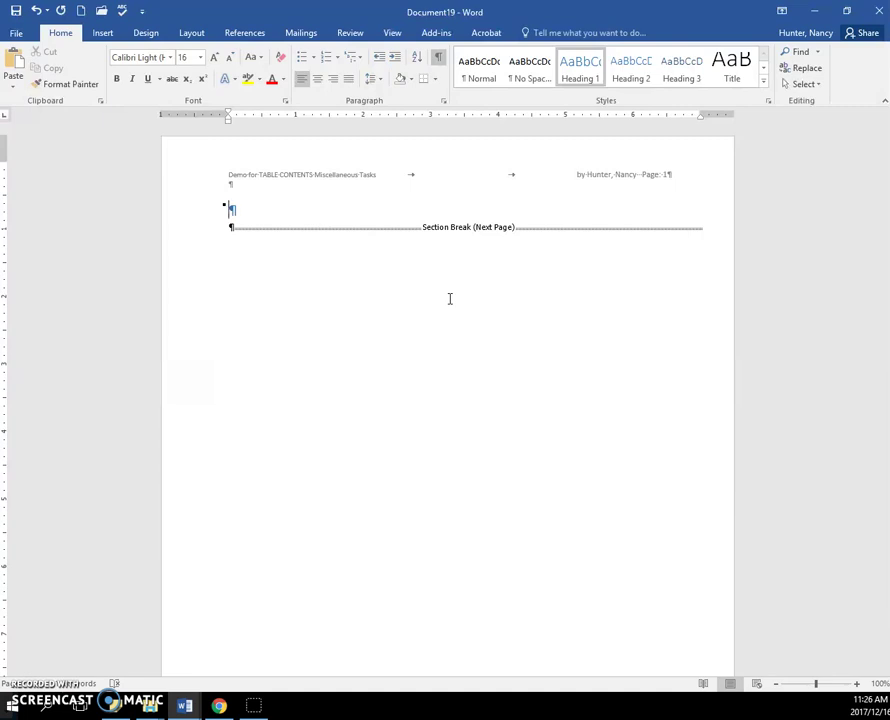
Insert the built-in Automatic Table 2 table of contents in the empty paragraph on the first page.
click(245, 34)
click(24, 78)
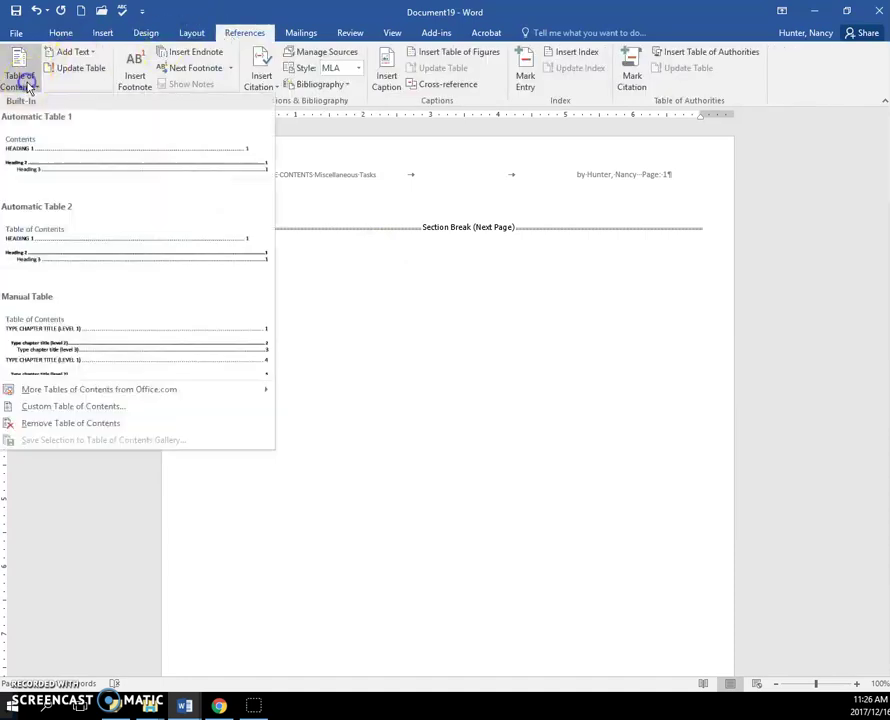
click(74, 241)
scroll(346, 314, up, 8)
scroll(346, 314, up, 4)
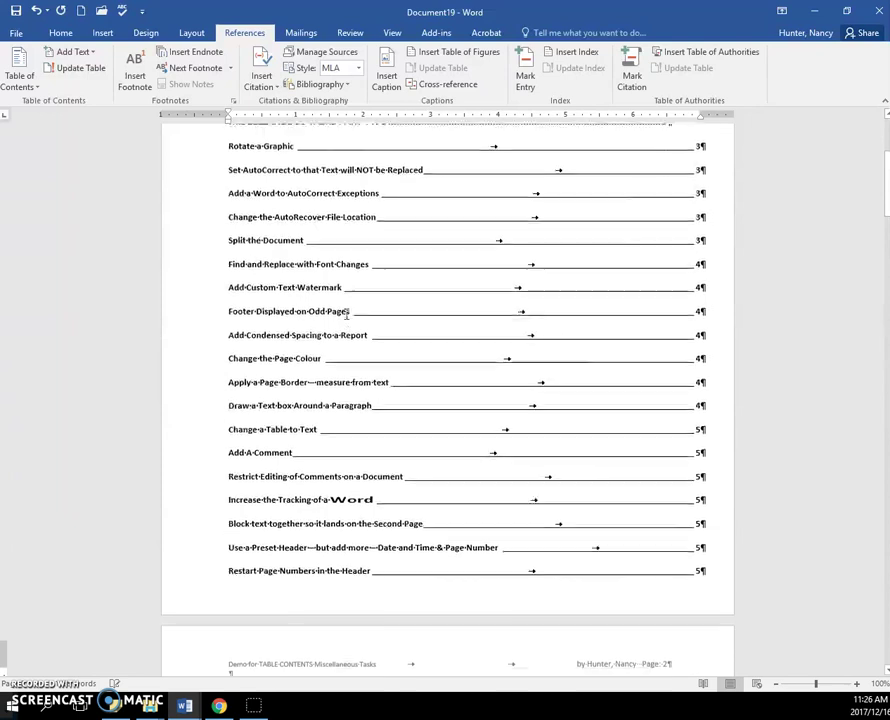
scroll(99, 358, up, 5)
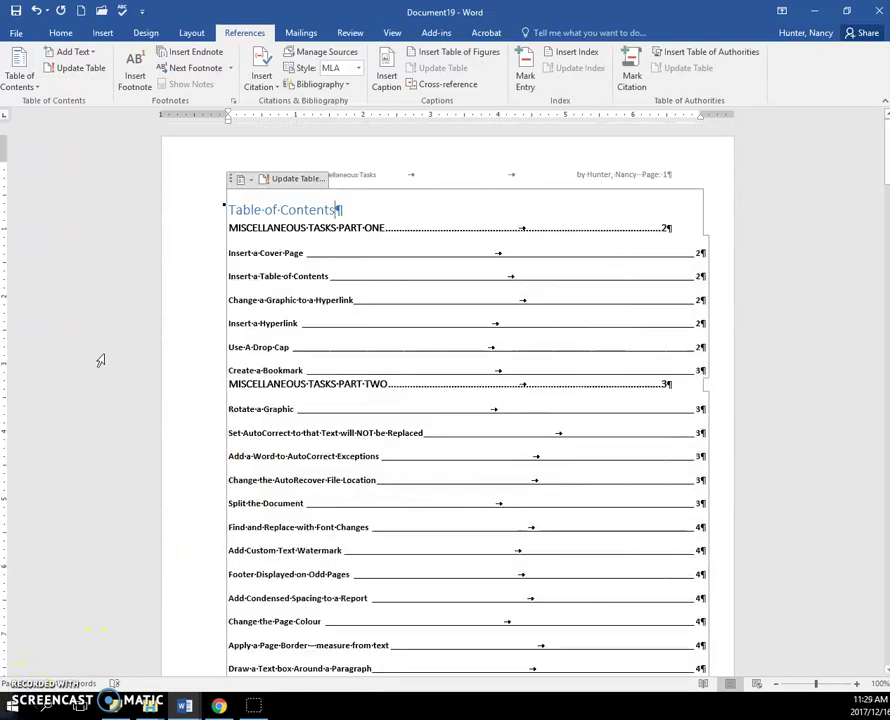
Select the whole table of contents and look through the built-in designs offered for it.
click(277, 277)
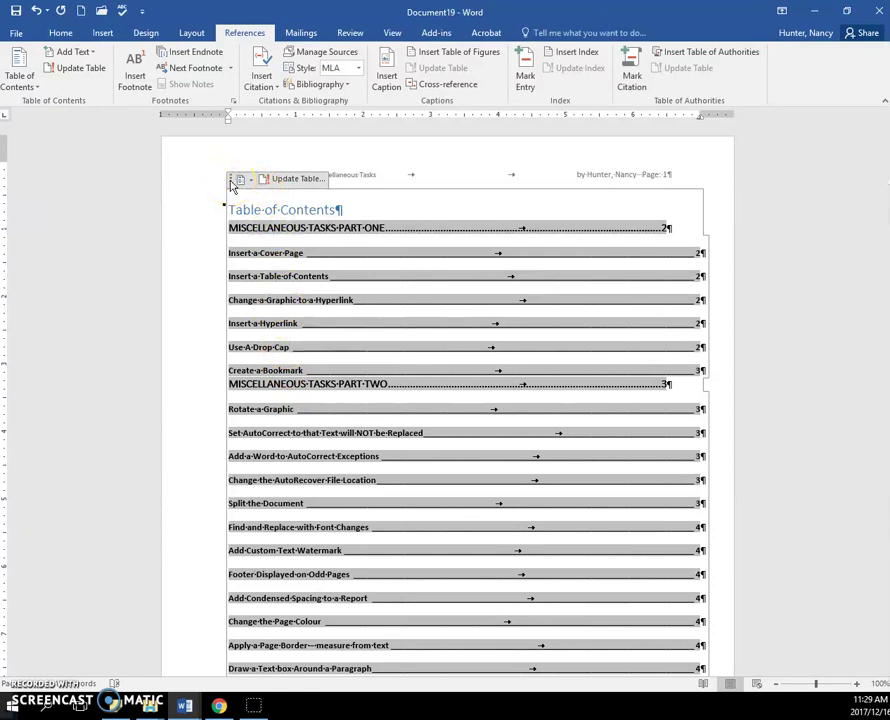
click(231, 182)
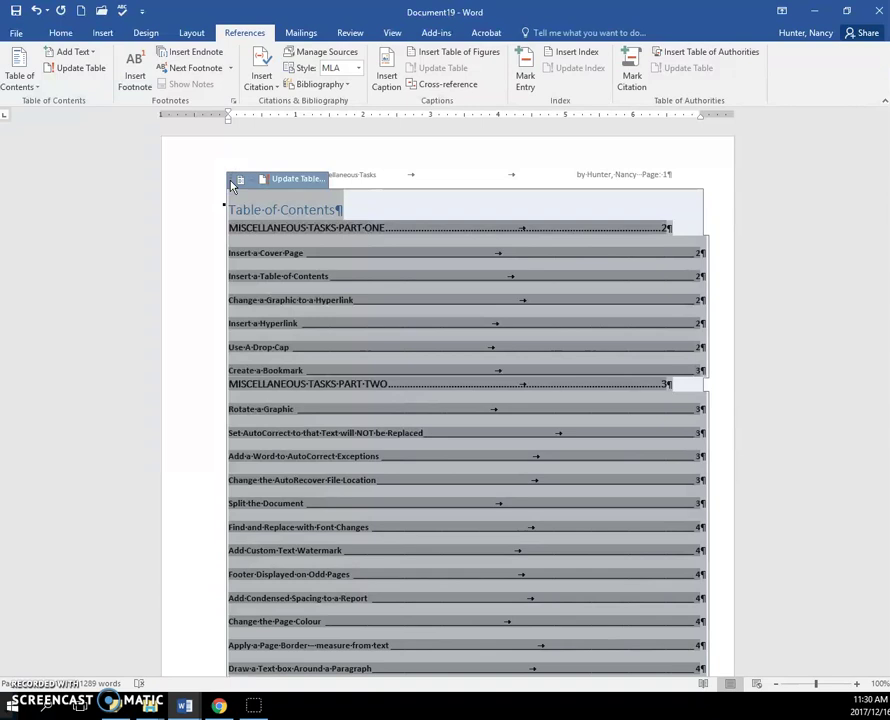
click(238, 180)
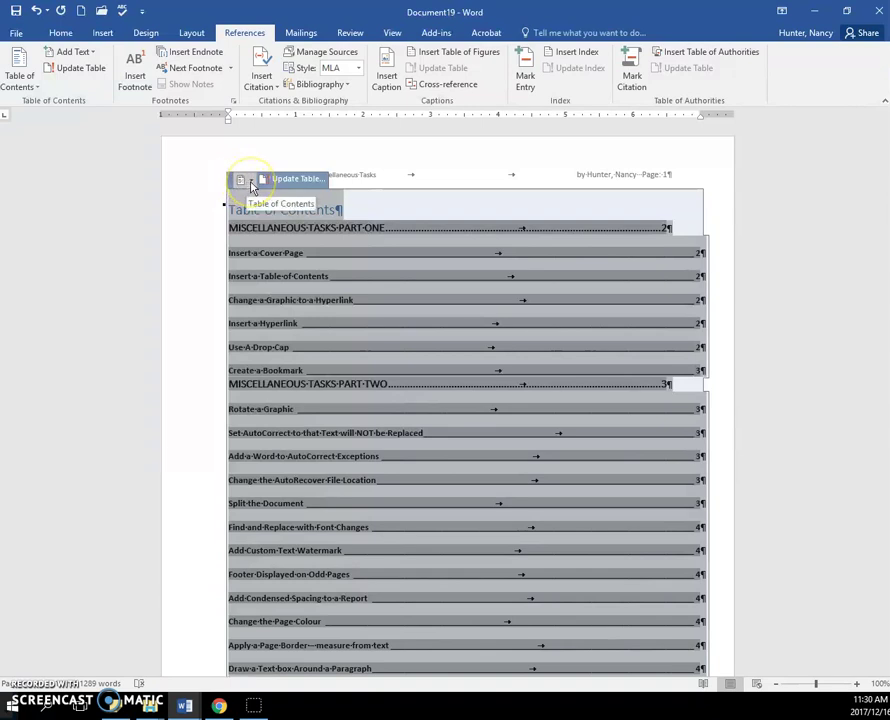
click(250, 182)
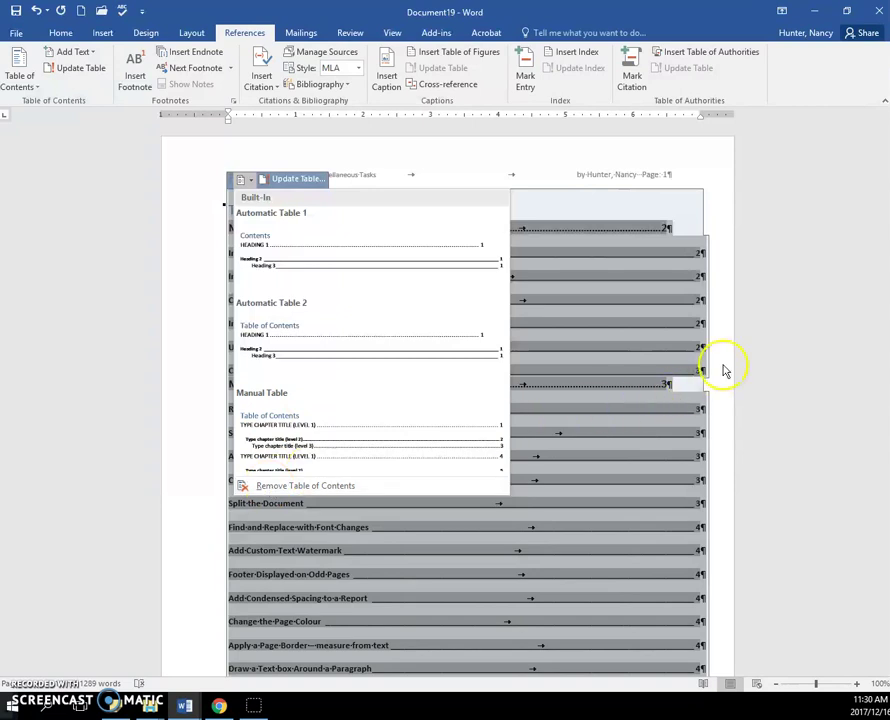
click(686, 352)
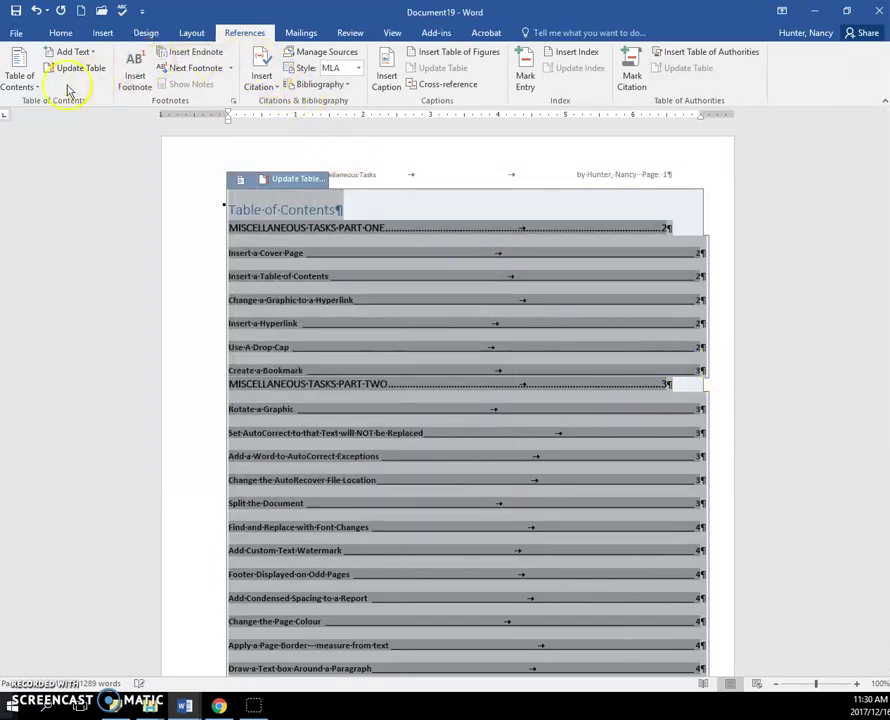
Open the custom table of contents settings and choose the Simple format.
click(33, 90)
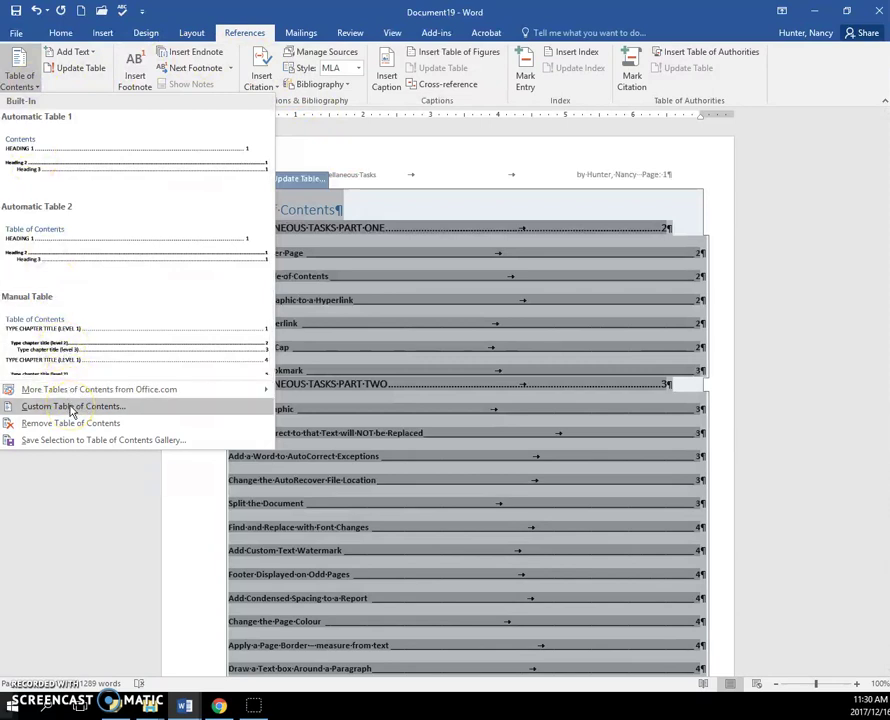
click(72, 407)
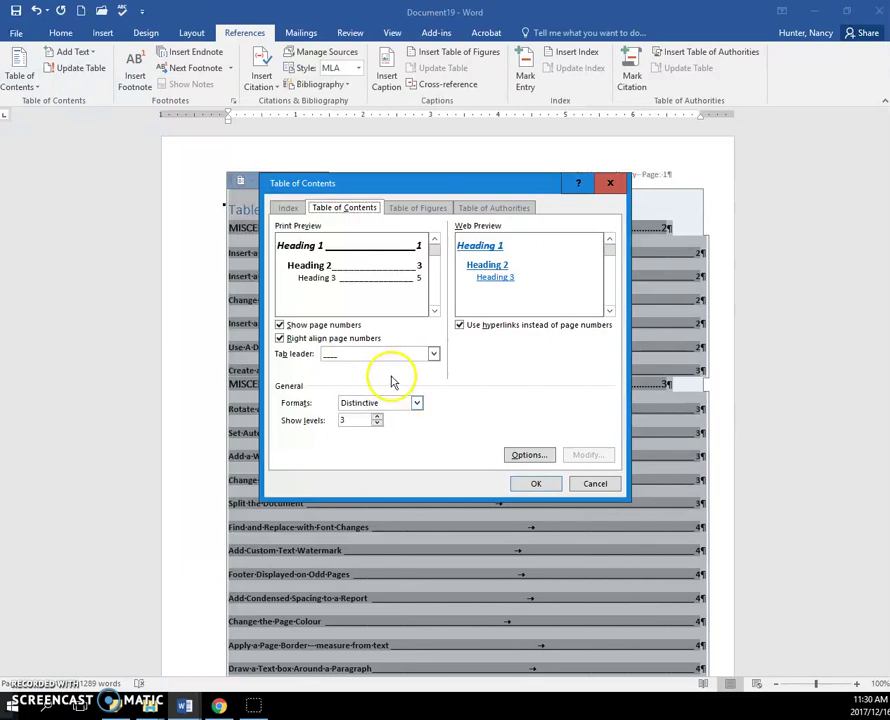
click(418, 403)
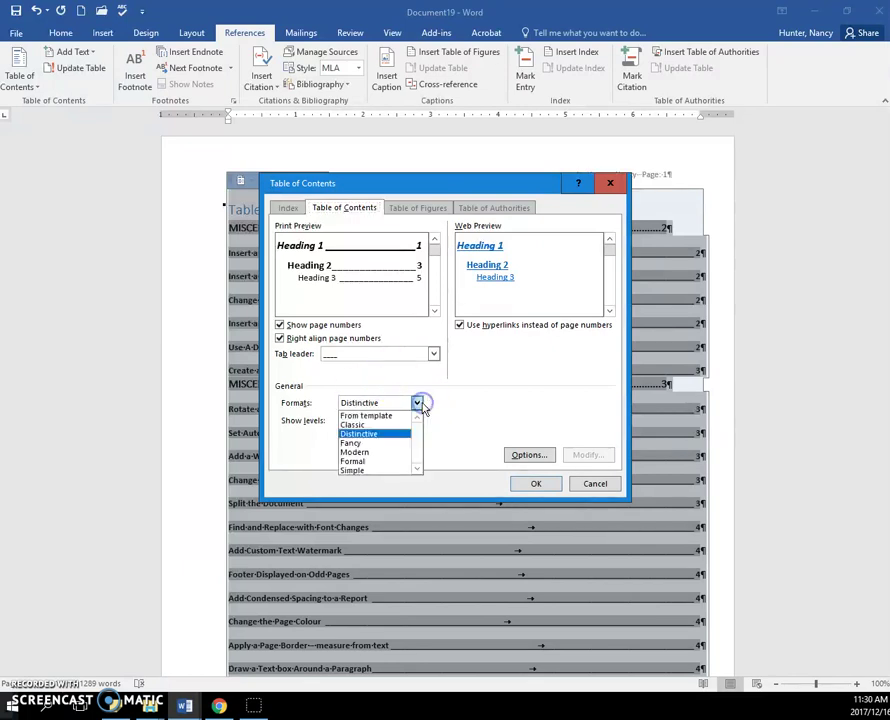
click(369, 472)
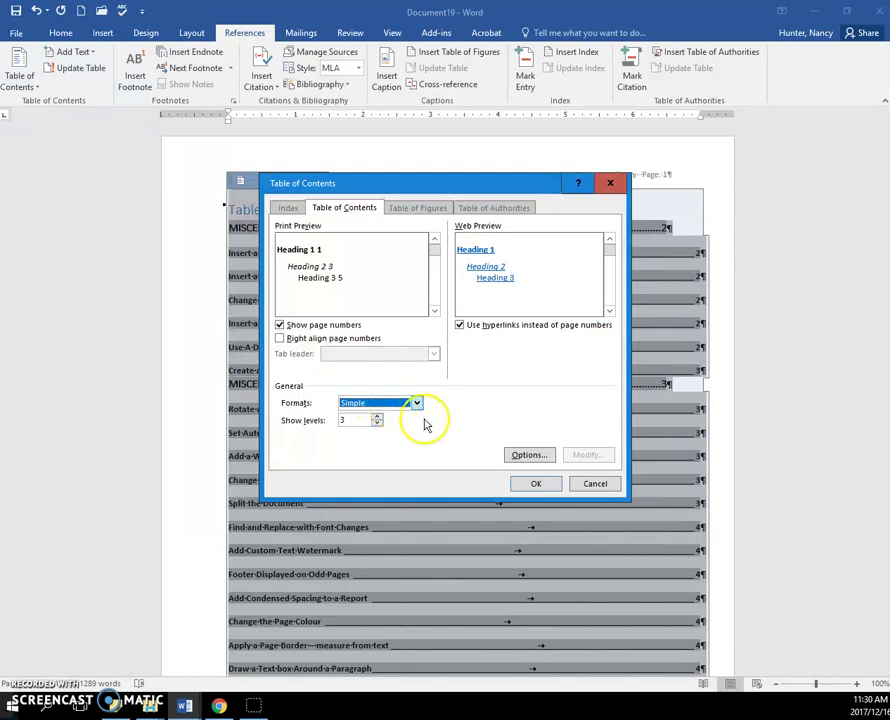
Assign TOC level 4 to the Heading 4 style and replace the existing table of contents.
click(527, 462)
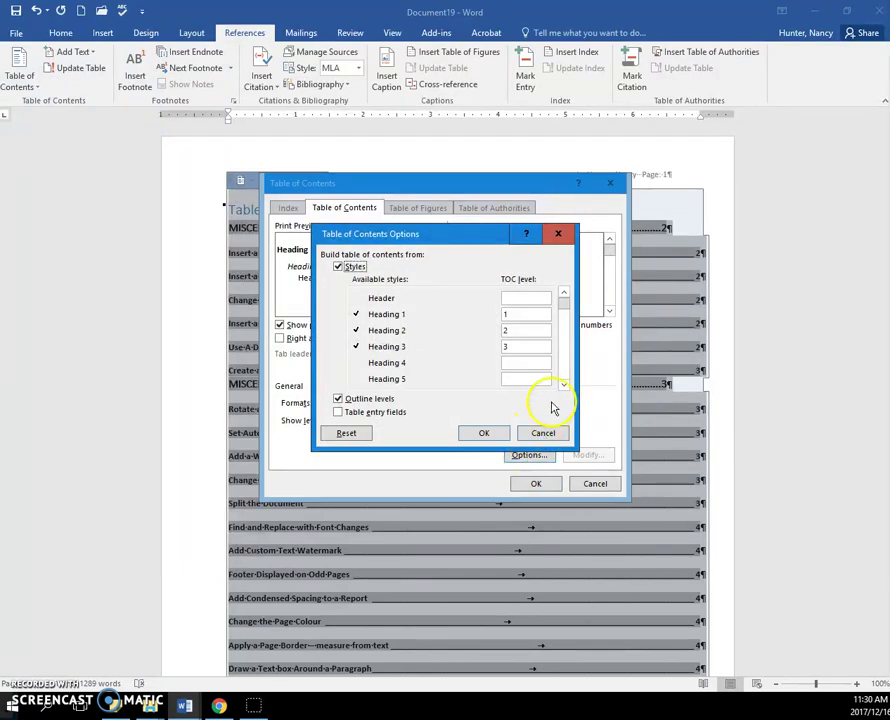
click(528, 360)
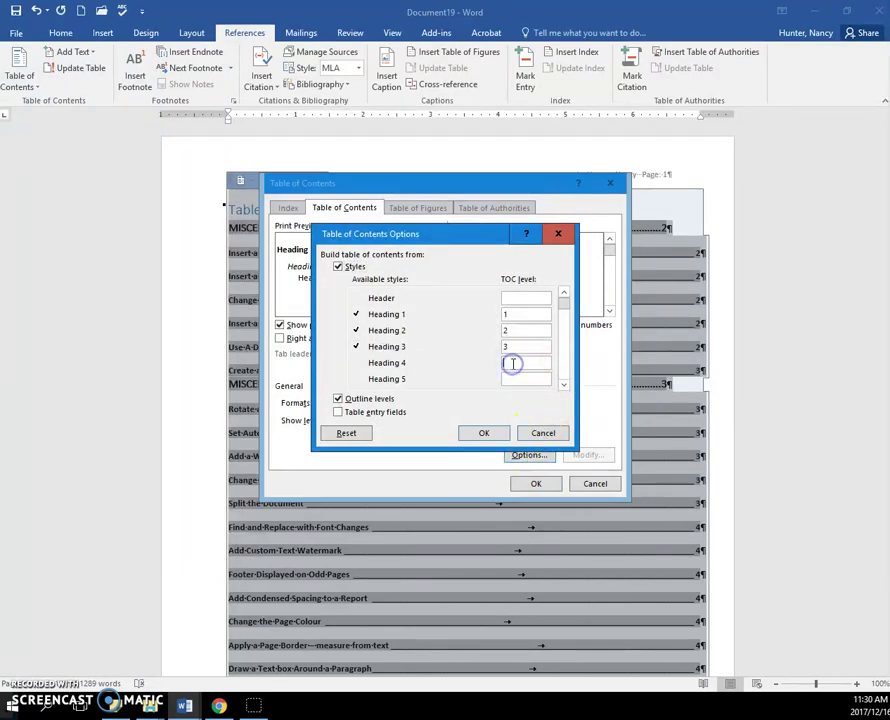
text(4)
click(484, 434)
click(536, 485)
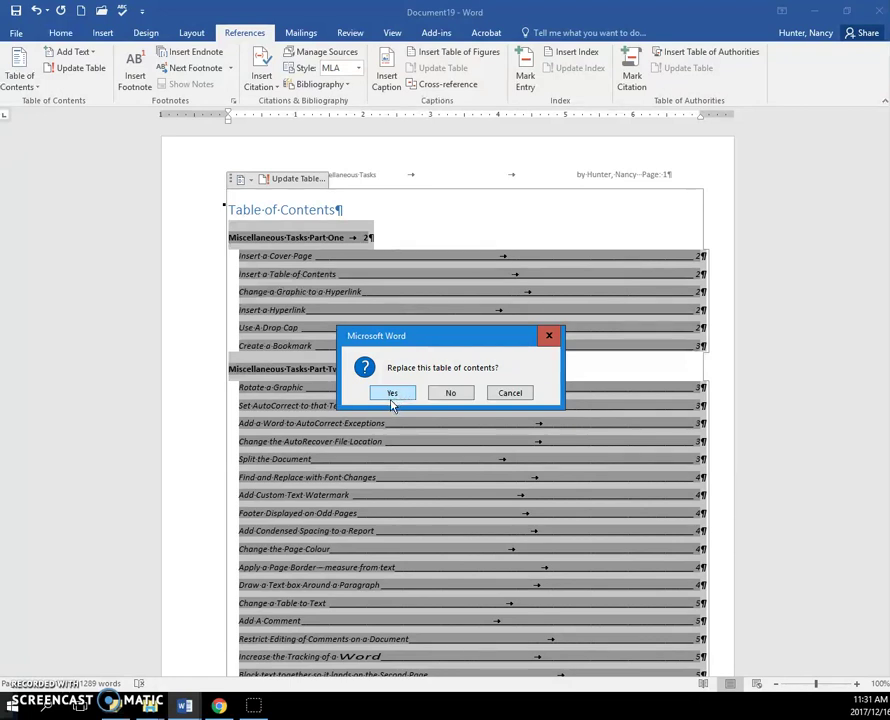
click(391, 396)
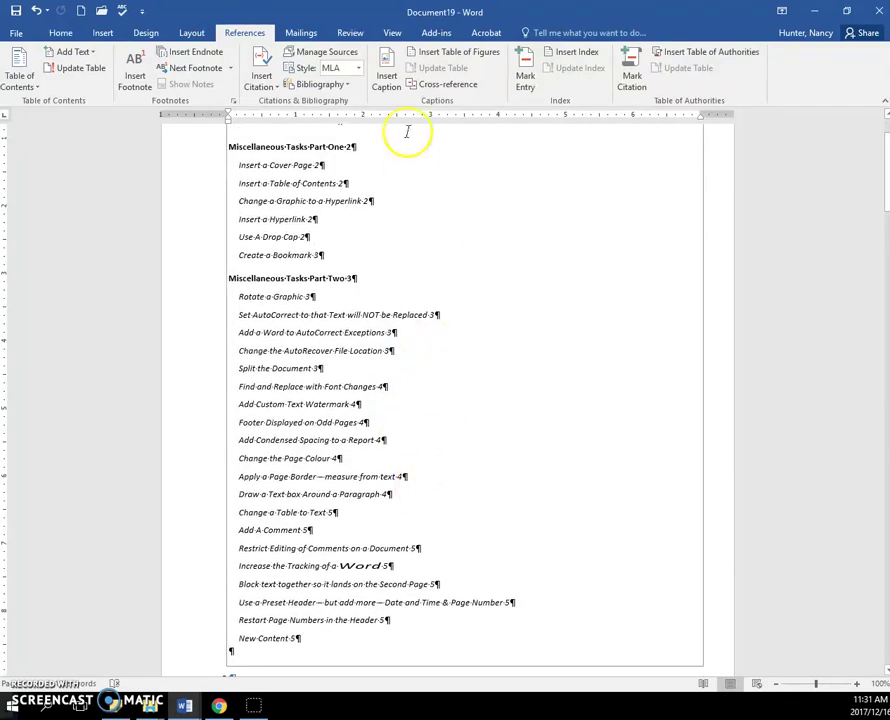
Hide the formatting marks in the document.
click(52, 33)
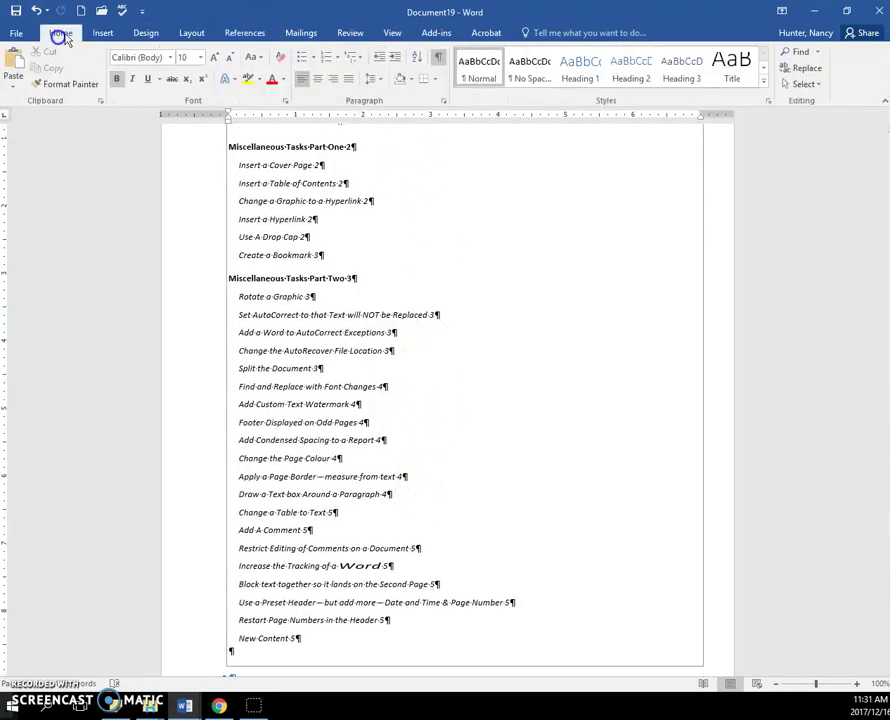
click(440, 62)
scroll(466, 318, up, 3)
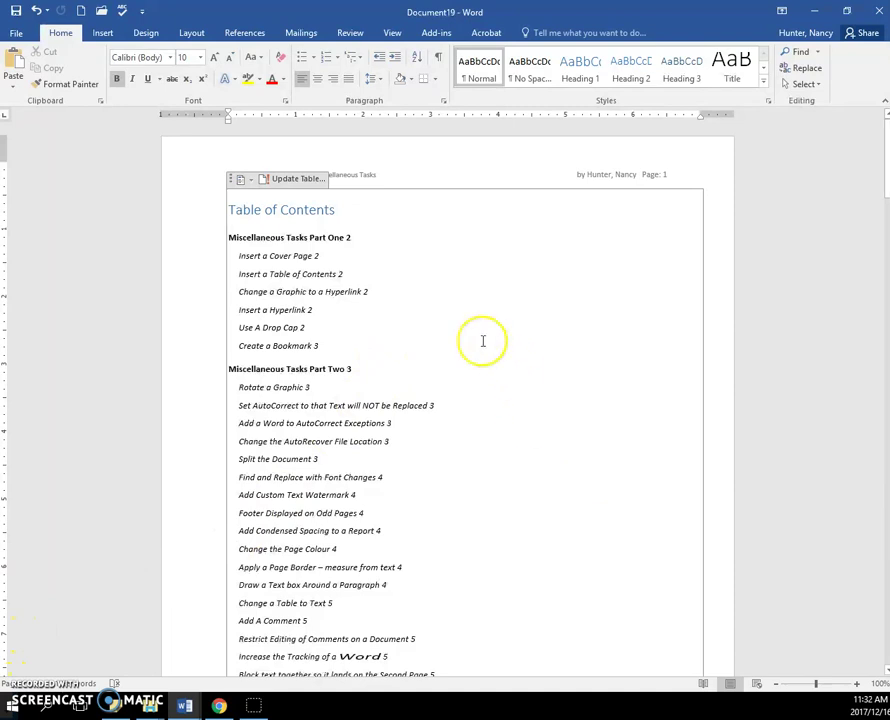
Open the custom settings for the existing table of contents and choose the Distinctive format.
click(355, 291)
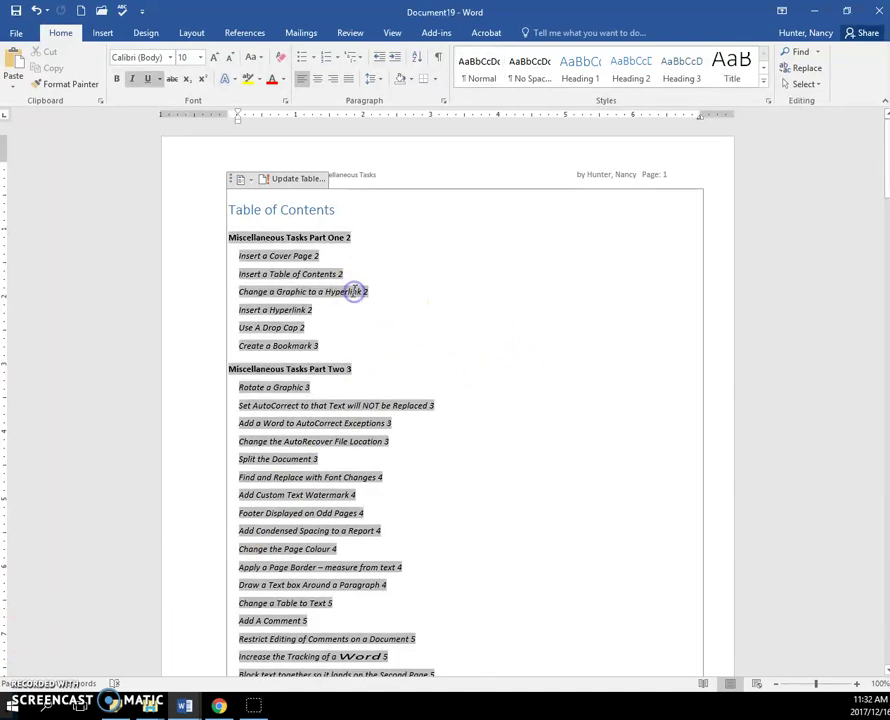
click(240, 33)
click(22, 72)
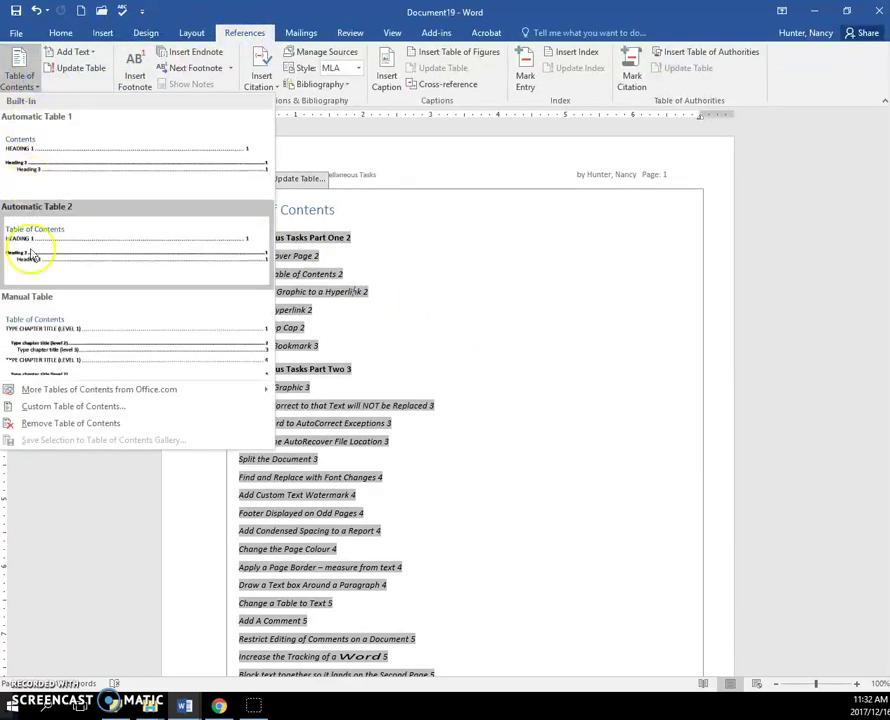
click(52, 406)
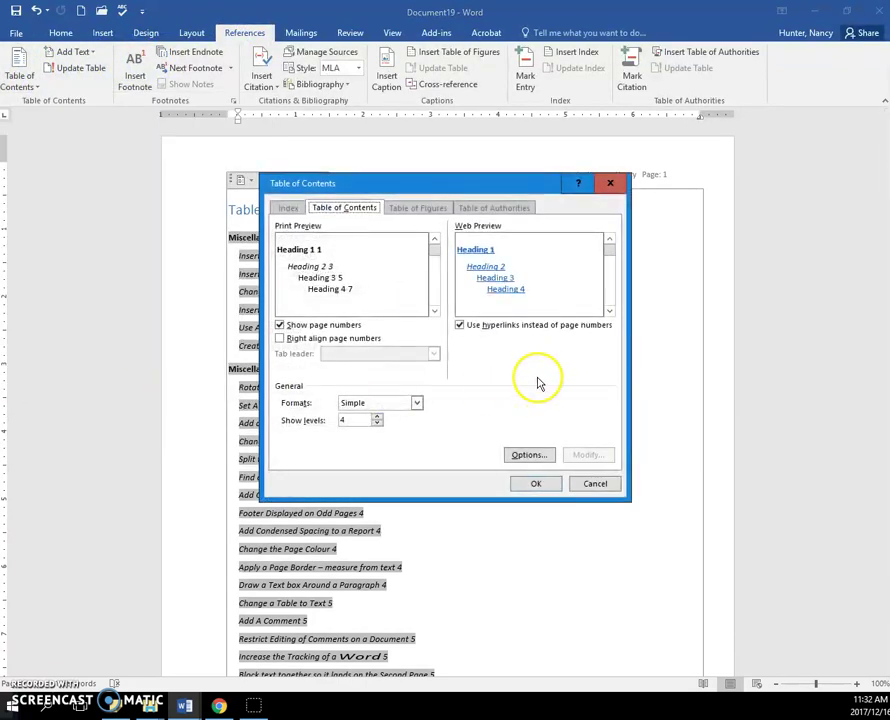
click(417, 405)
click(380, 437)
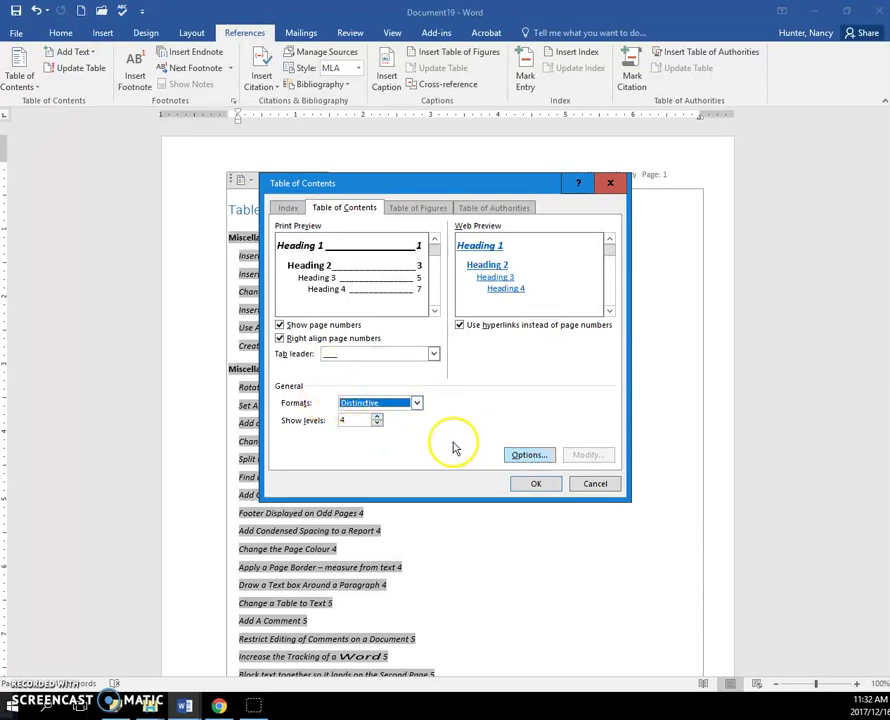
Limit the table of contents to 2 levels, check the included heading styles, and replace the existing table.
click(377, 424)
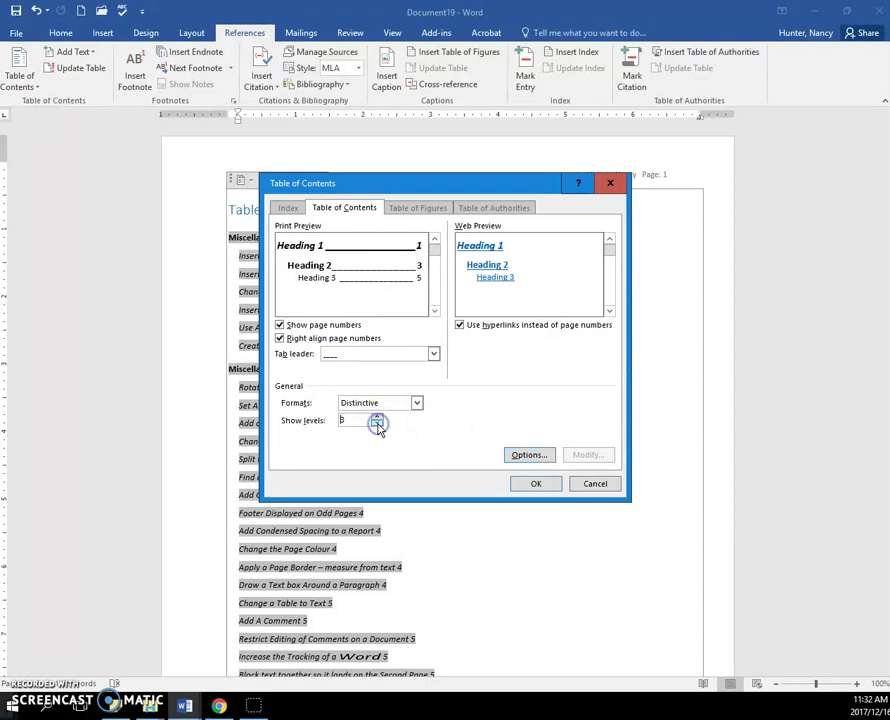
click(377, 424)
click(530, 455)
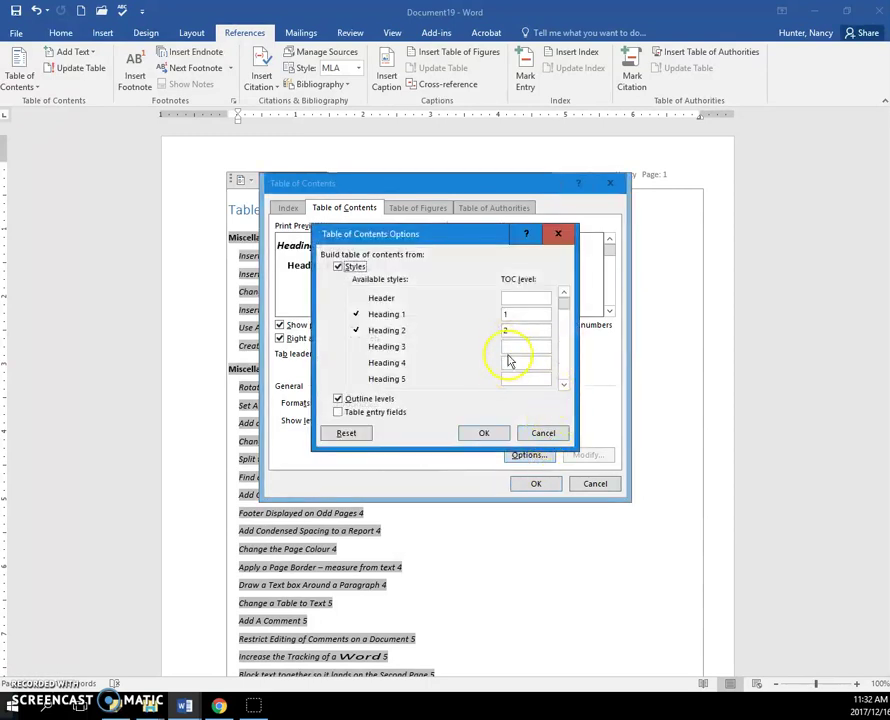
click(480, 432)
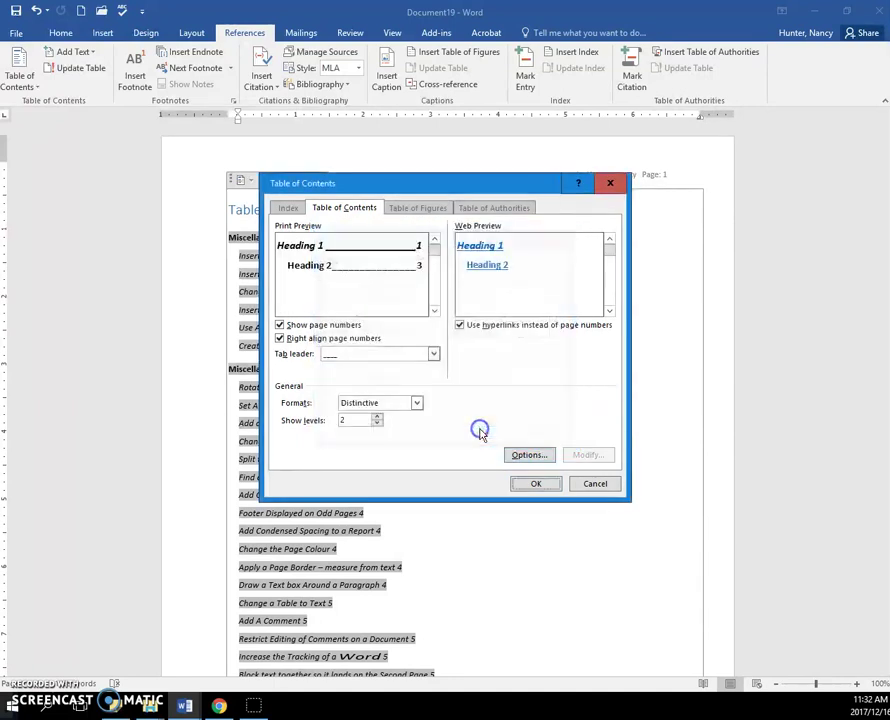
click(536, 485)
click(424, 393)
scroll(438, 394, down, 1)
scroll(434, 316, up, 3)
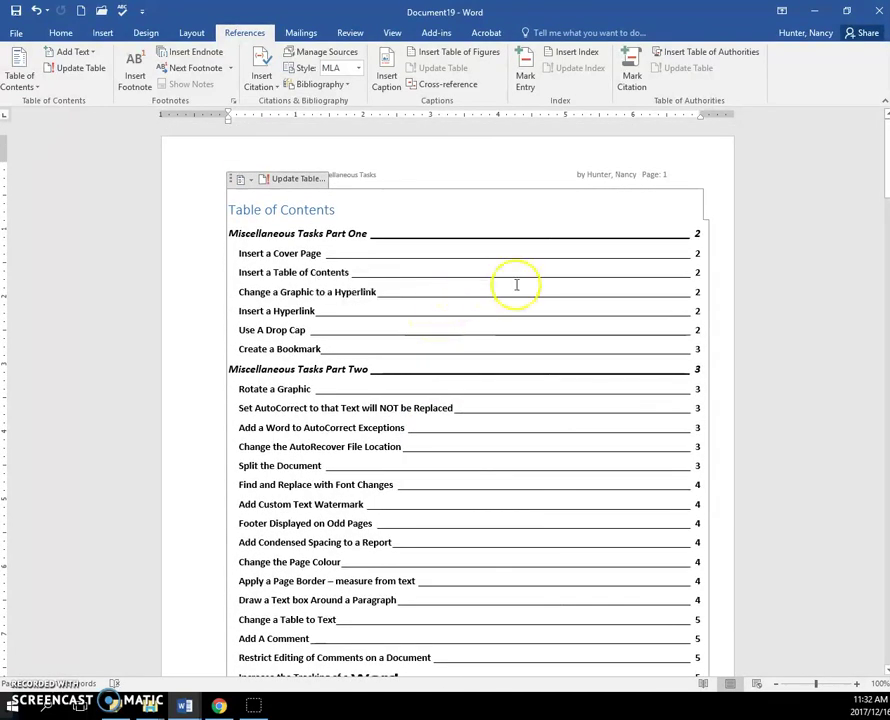
Replace the table of contents with a custom one in the Modern format.
scroll(495, 310, down, 7)
scroll(495, 310, up, 3)
scroll(495, 308, up, 3)
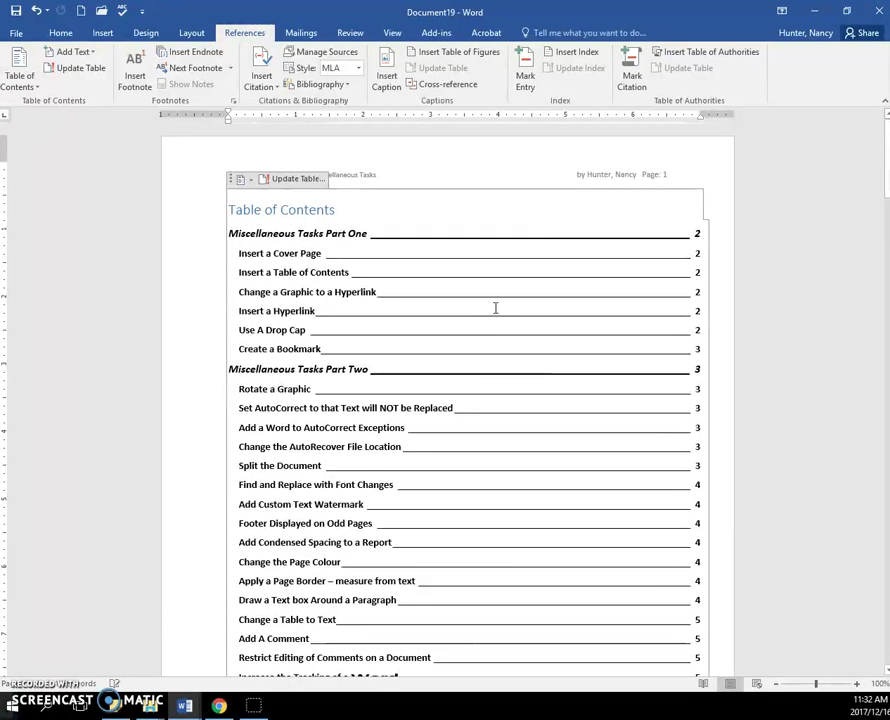
click(20, 72)
click(60, 461)
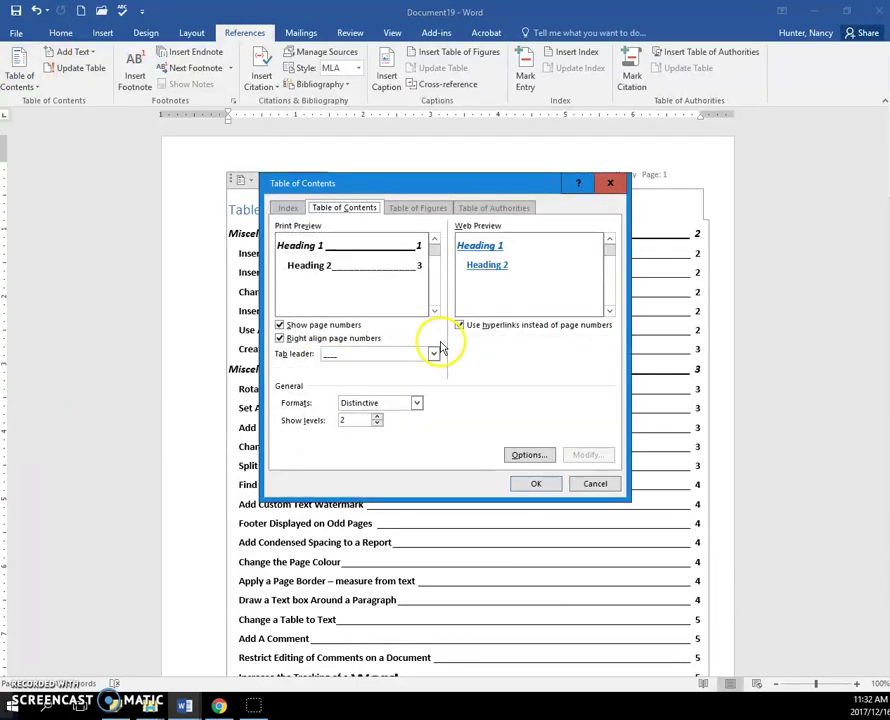
click(417, 403)
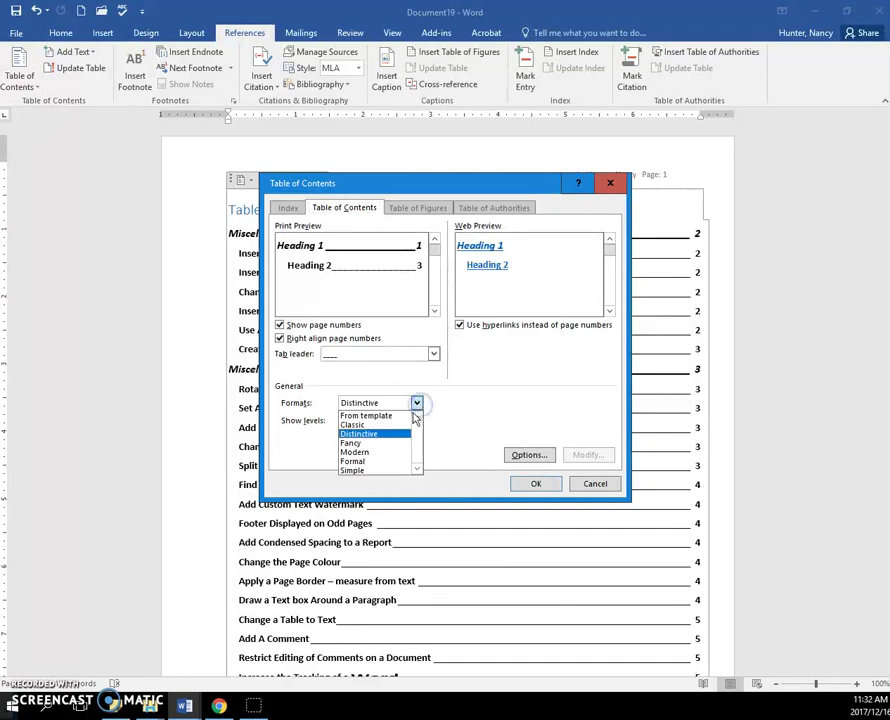
click(380, 452)
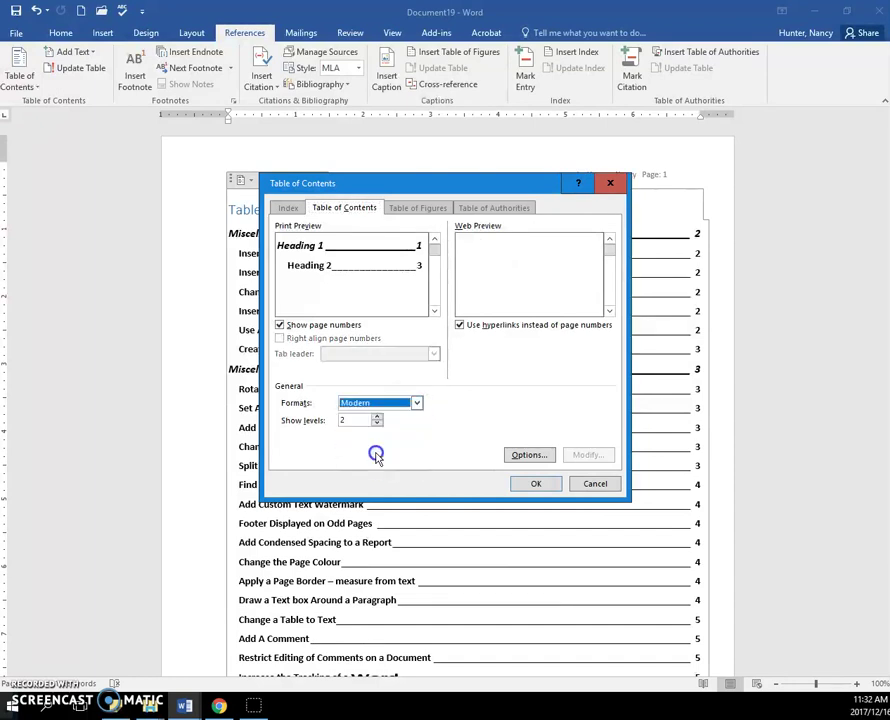
click(533, 486)
click(397, 394)
scroll(772, 411, up, 3)
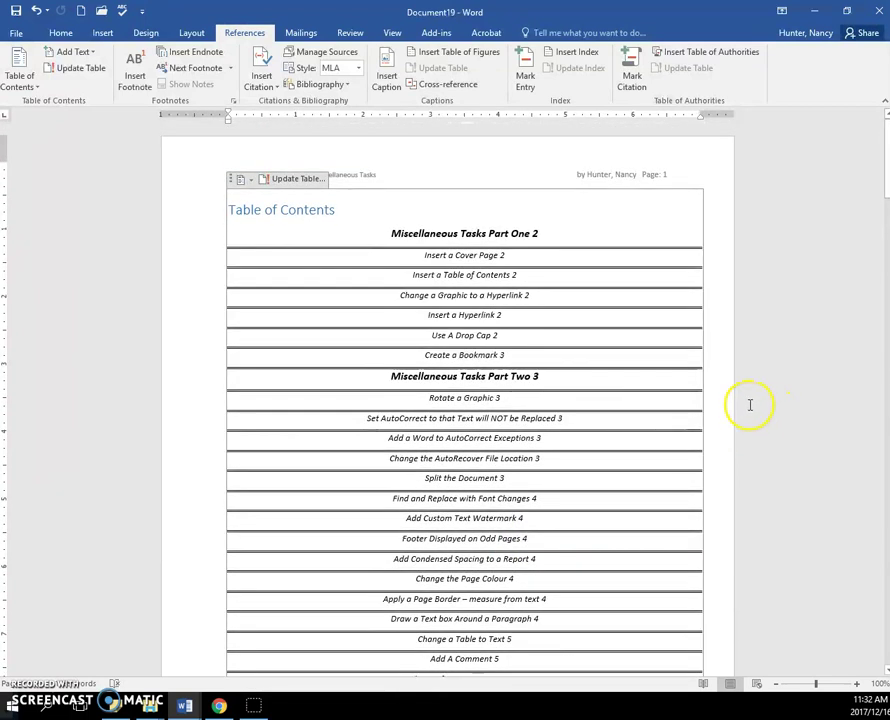
Replace the table of contents with a custom one in the Formal format.
click(30, 84)
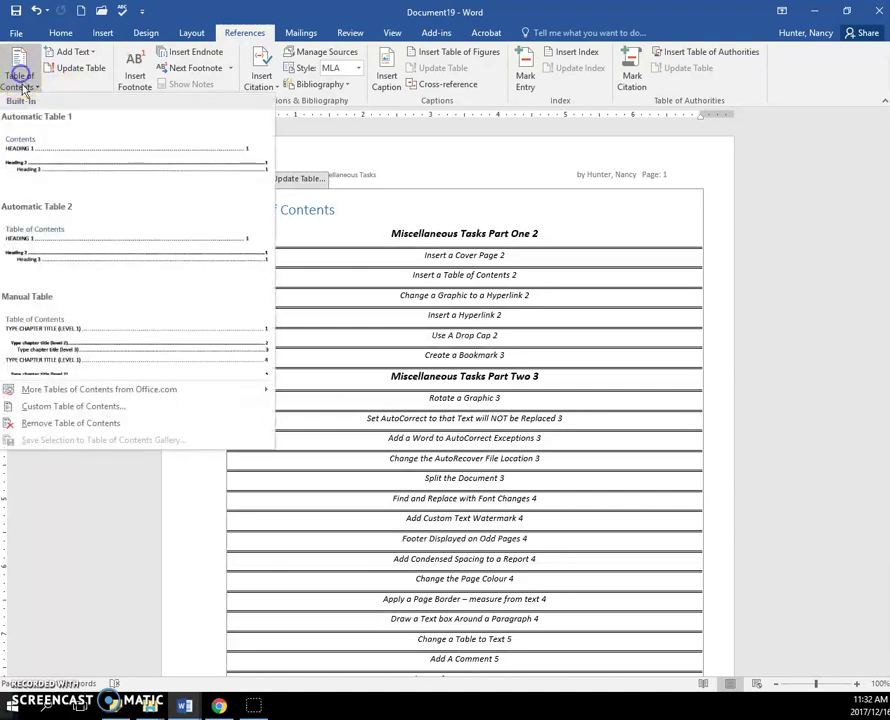
click(72, 408)
click(417, 403)
click(352, 461)
click(532, 483)
click(392, 392)
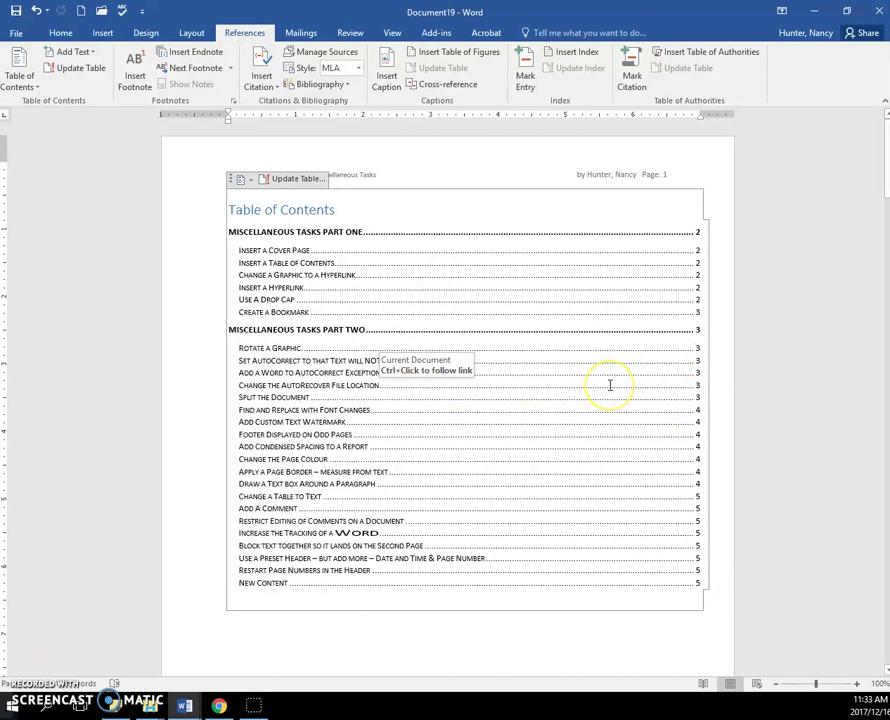